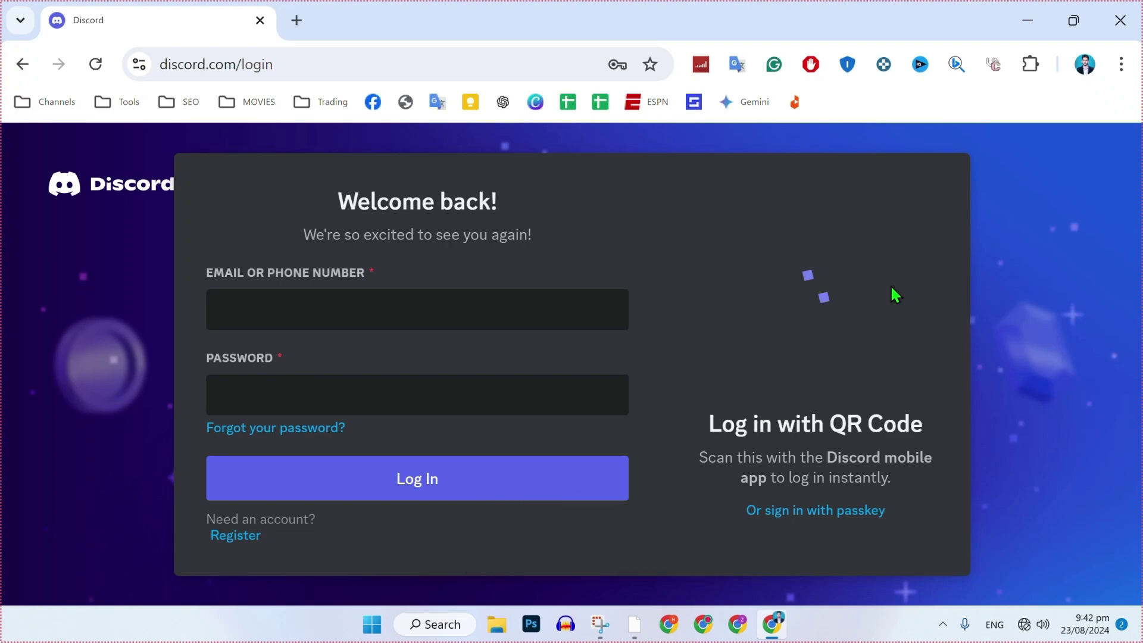
Step: Open Chrome's Developer tools from the ⋮ menu's More tools submenu
left_click(773, 622)
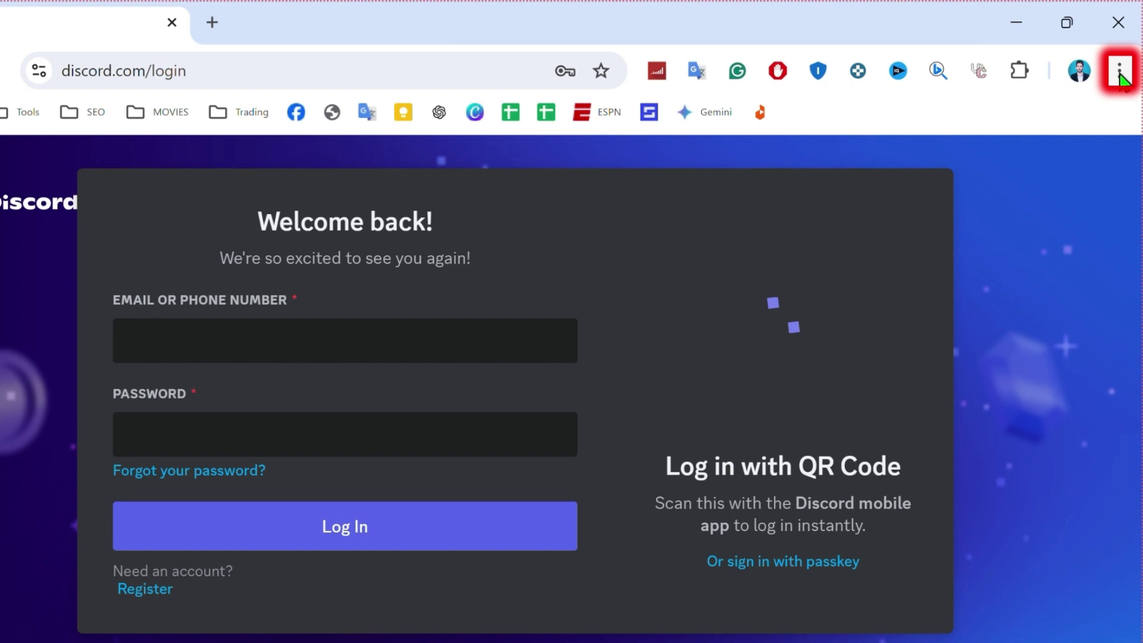
left_click(1118, 74)
scroll(884, 438, "down", 3)
scroll(849, 447, "down", 2)
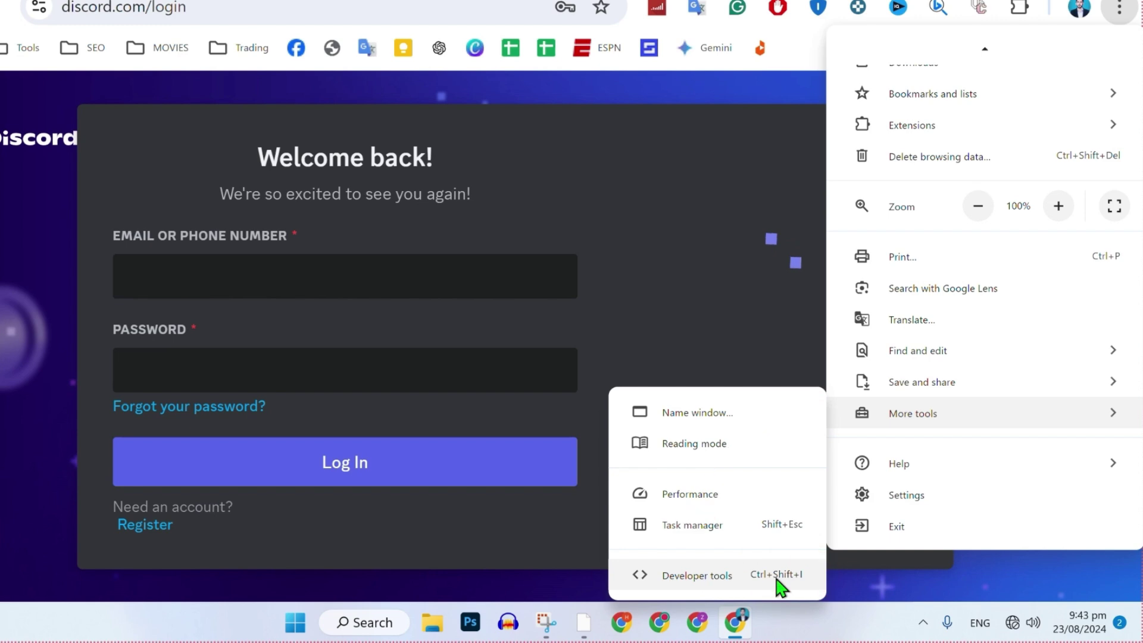
left_click(779, 581)
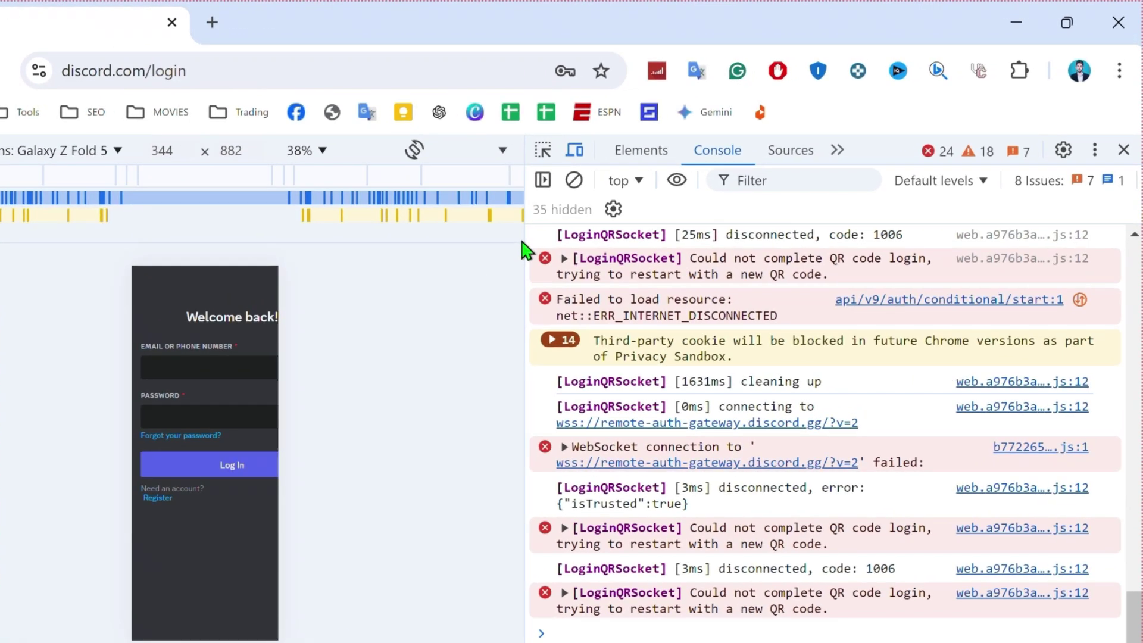
Step: Switch DevTools to the Application panel via the >> overflow list
left_click(837, 151)
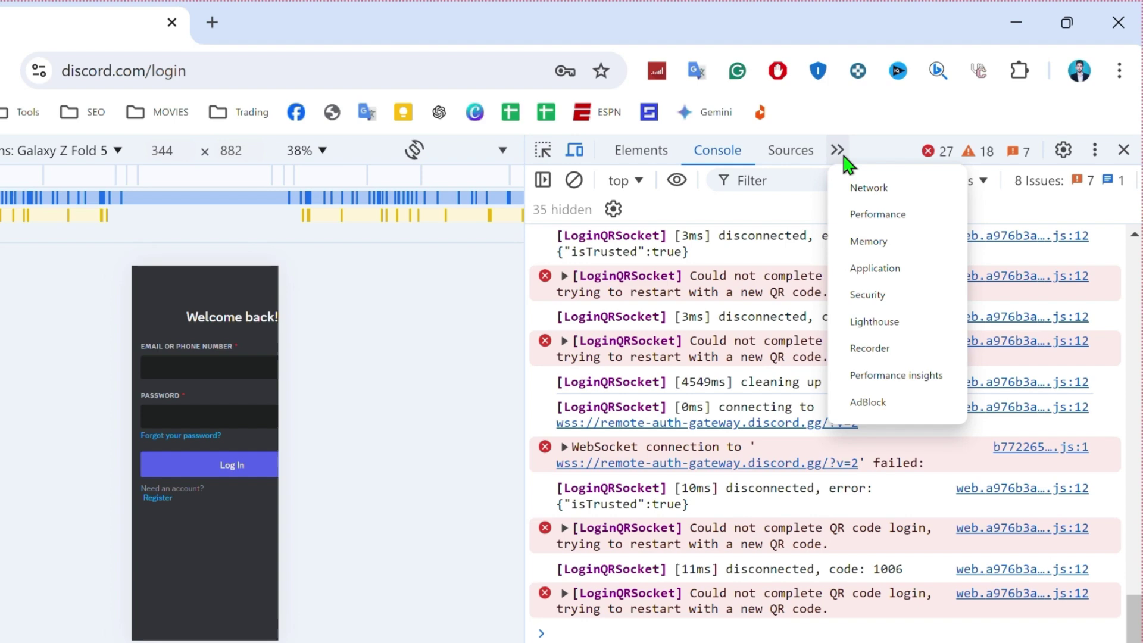
left_click(879, 270)
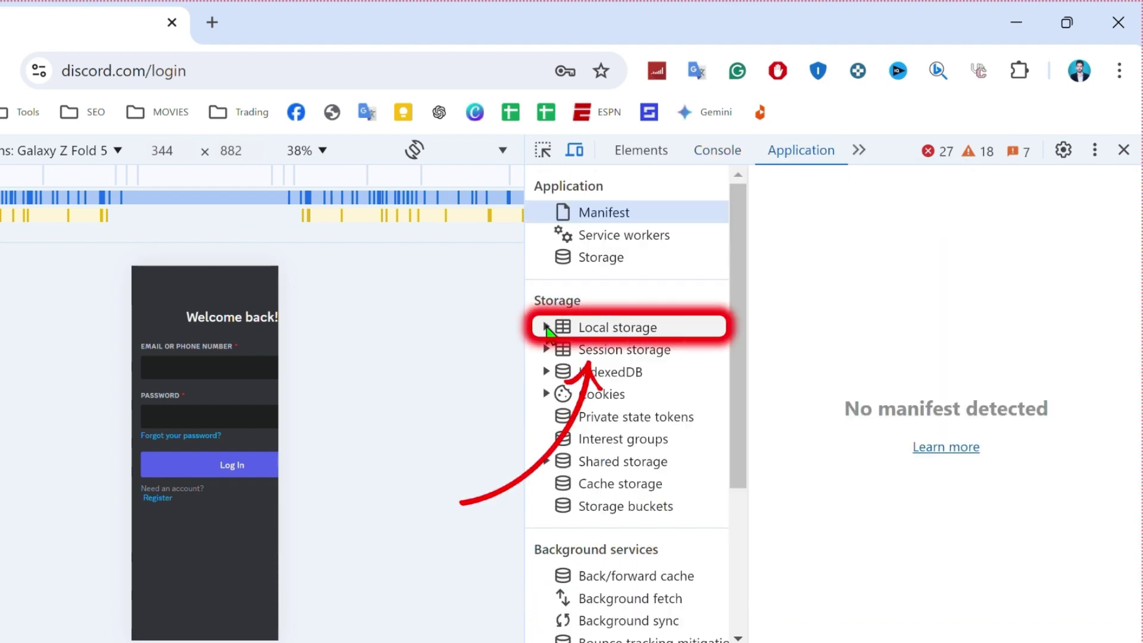
left_click(547, 328)
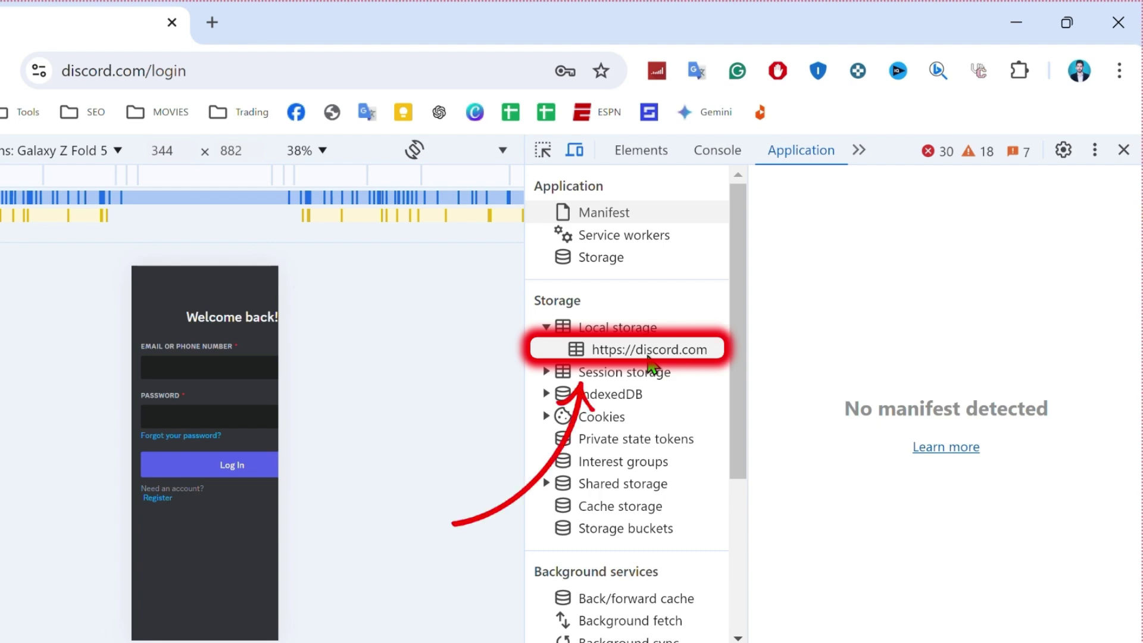
left_click(649, 358)
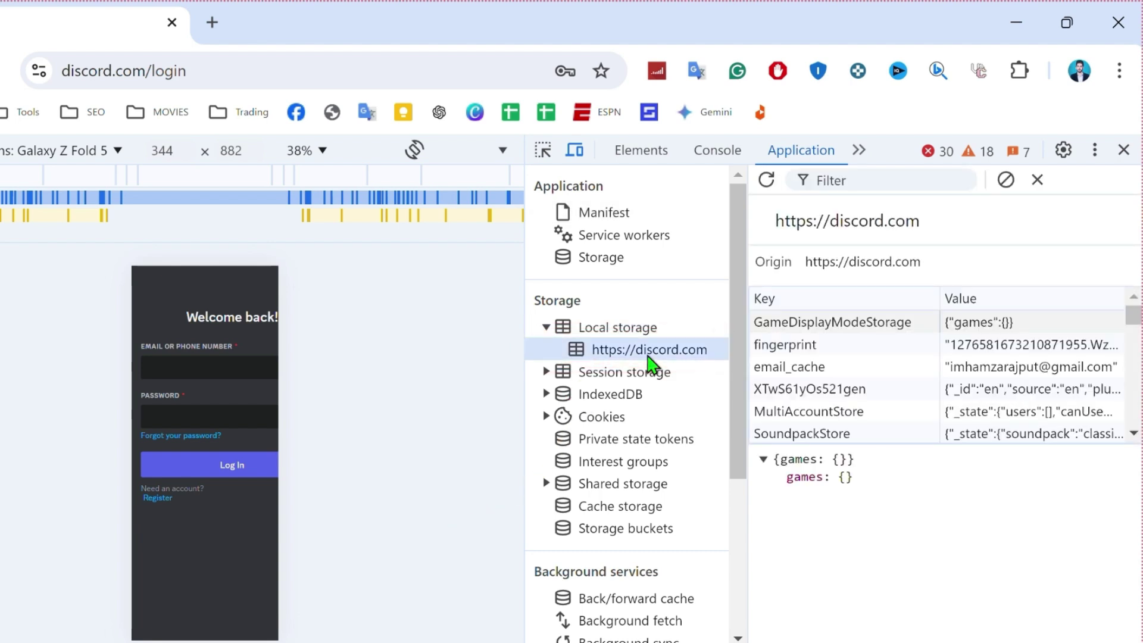
scroll(815, 393, "down", 3)
scroll(814, 410, "down", 3)
scroll(815, 429, "down", 3)
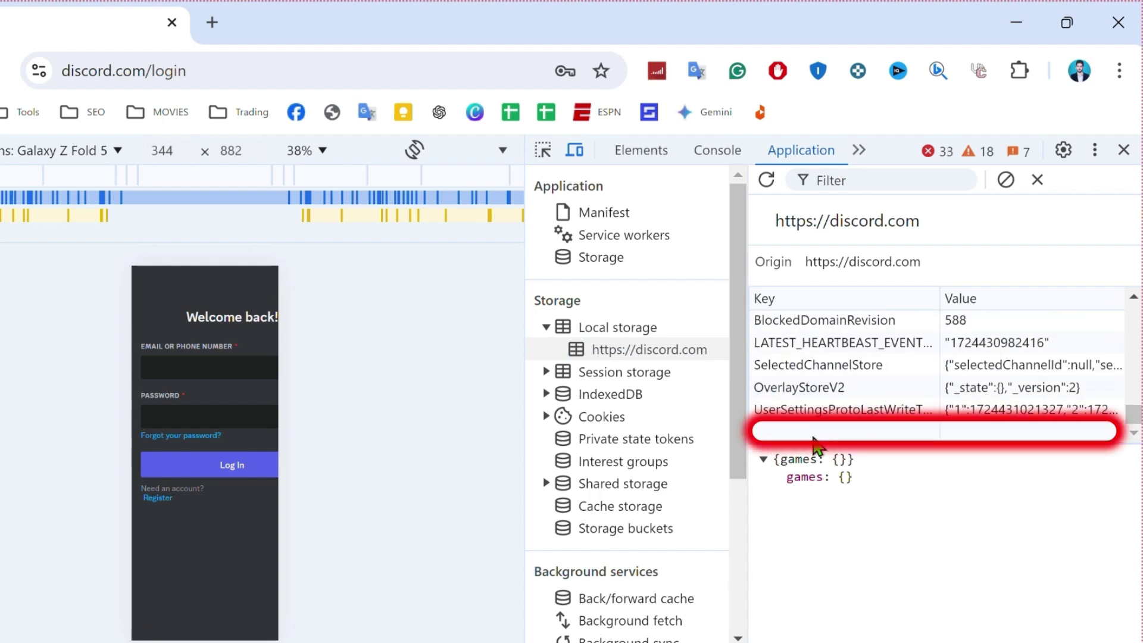
Step: Add a new Token entry to discord.com local storage, then reload with F5
double_click(826, 436)
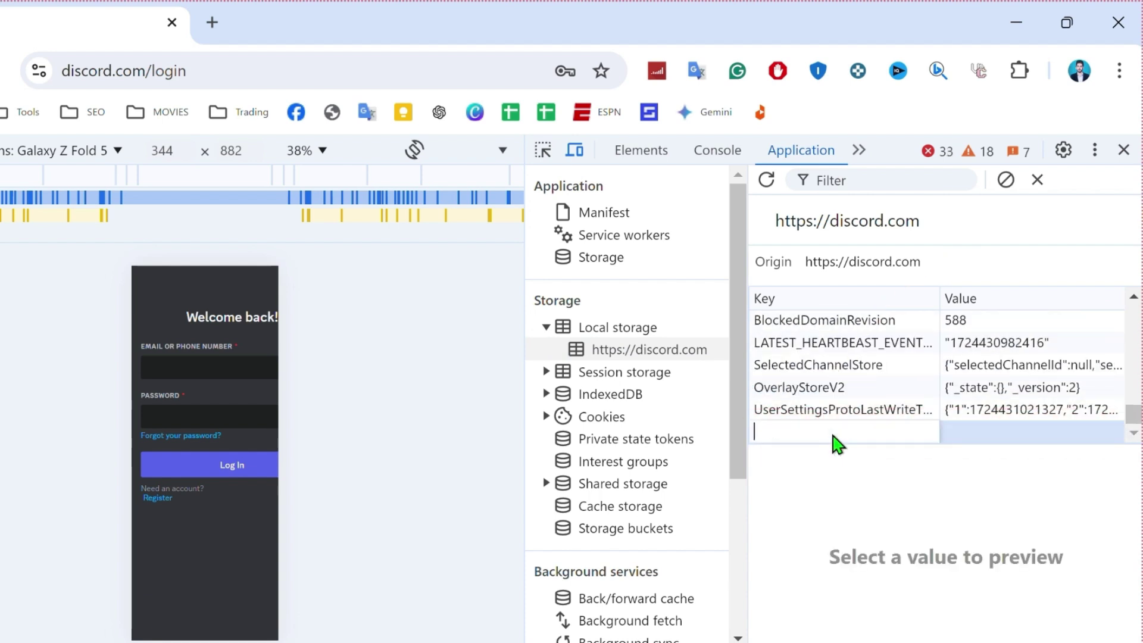
type("Token")
key("Tab")
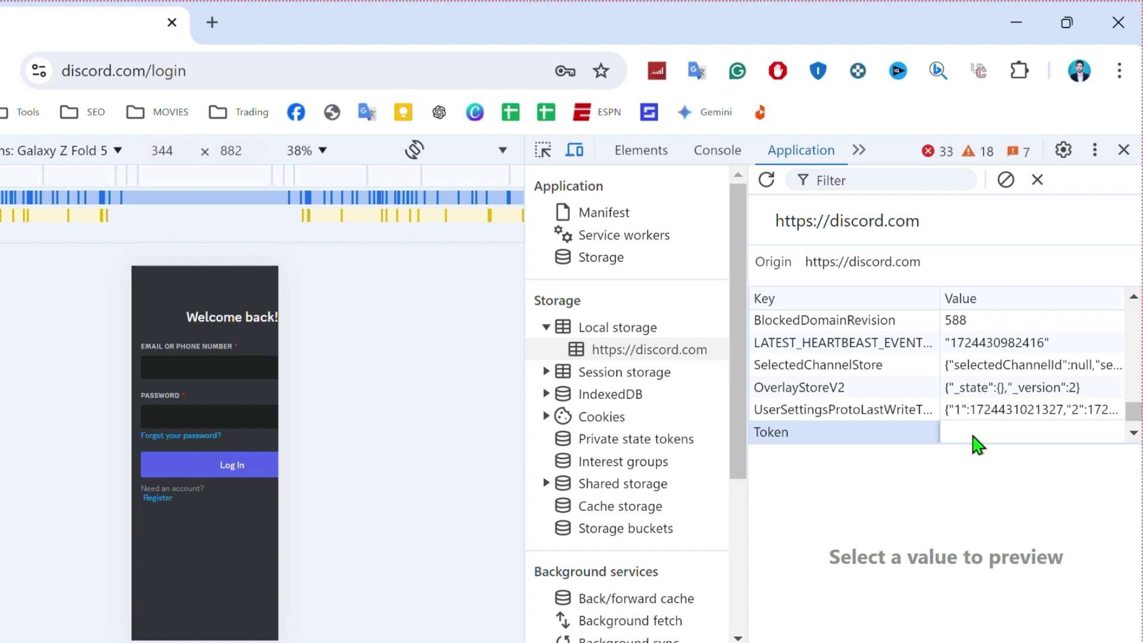
key("F5")
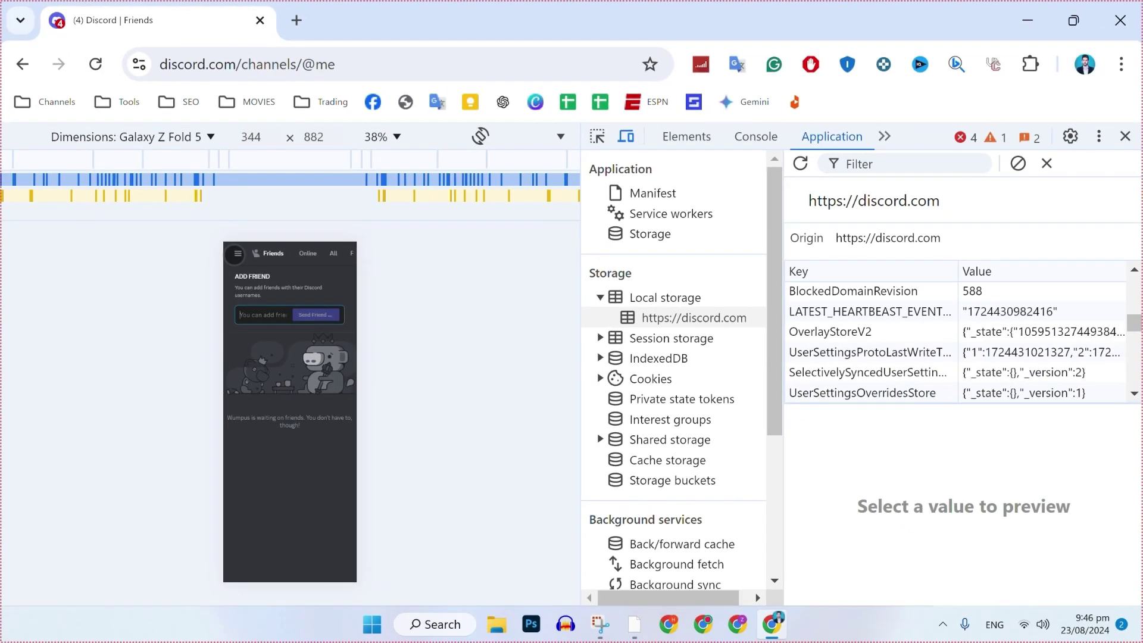